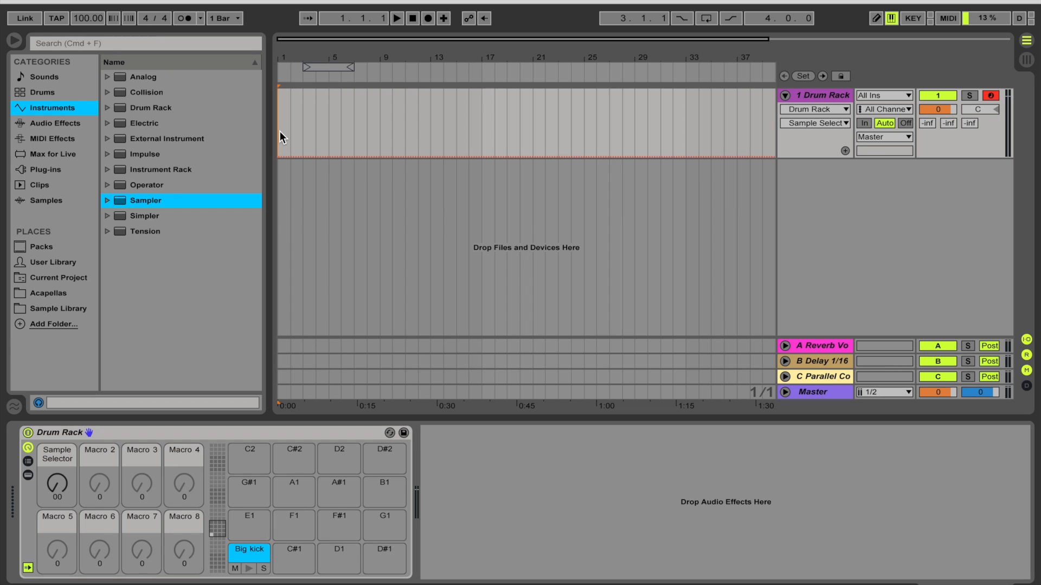
Review the Drum Rack's chain list, then set its Sample Selector macro to 127.
click(114, 432)
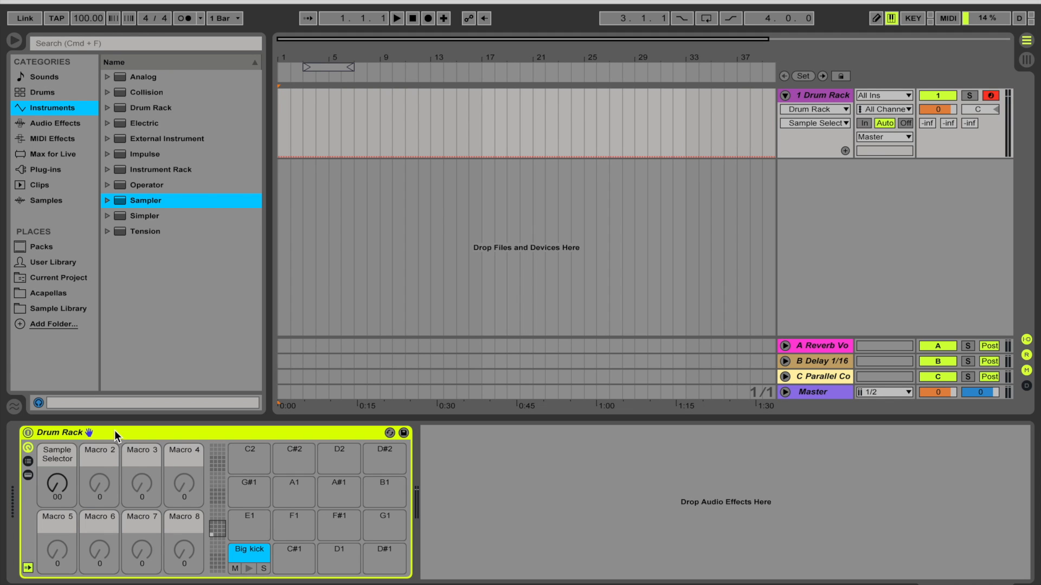
click(26, 477)
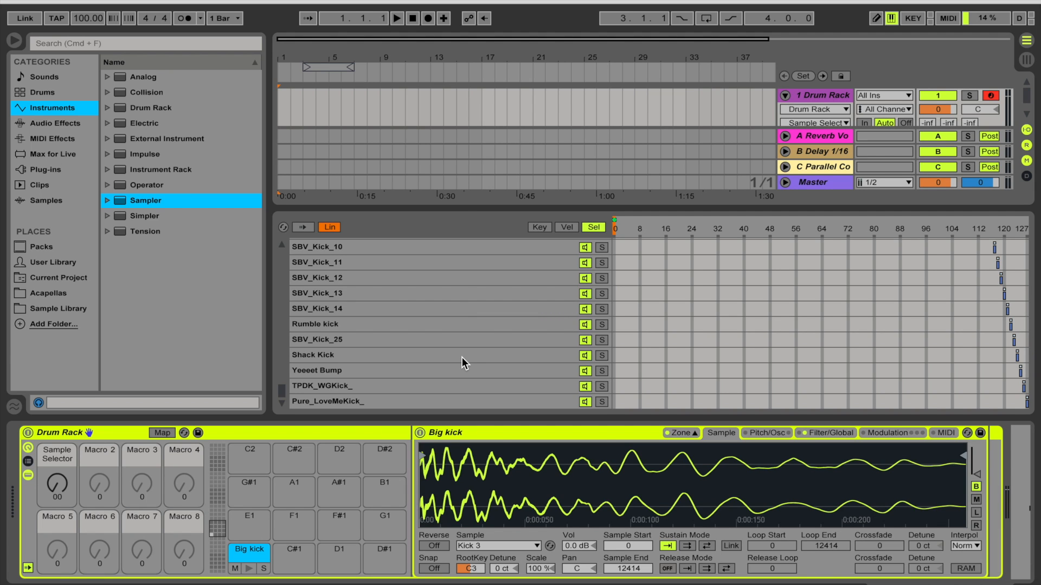
scroll(462, 357, up, 15)
scroll(463, 357, down, 2)
scroll(463, 358, down, 15)
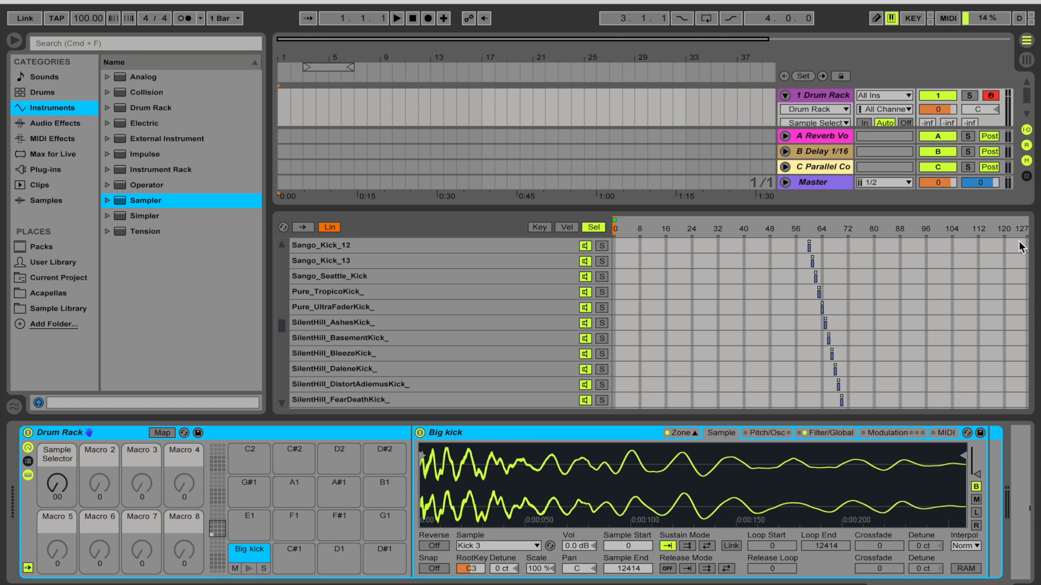
click(29, 474)
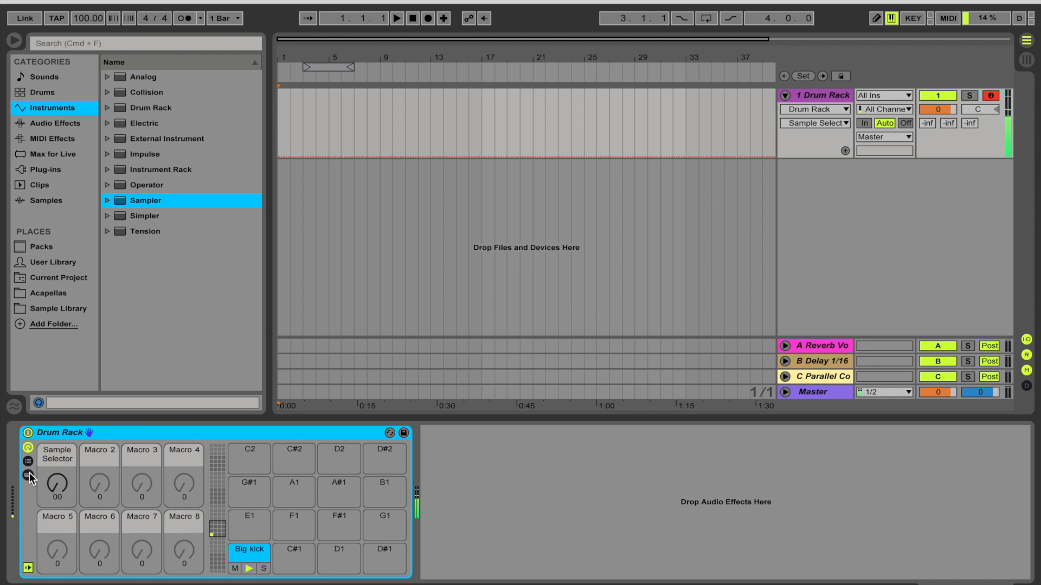
drag(57, 482, 57, 431)
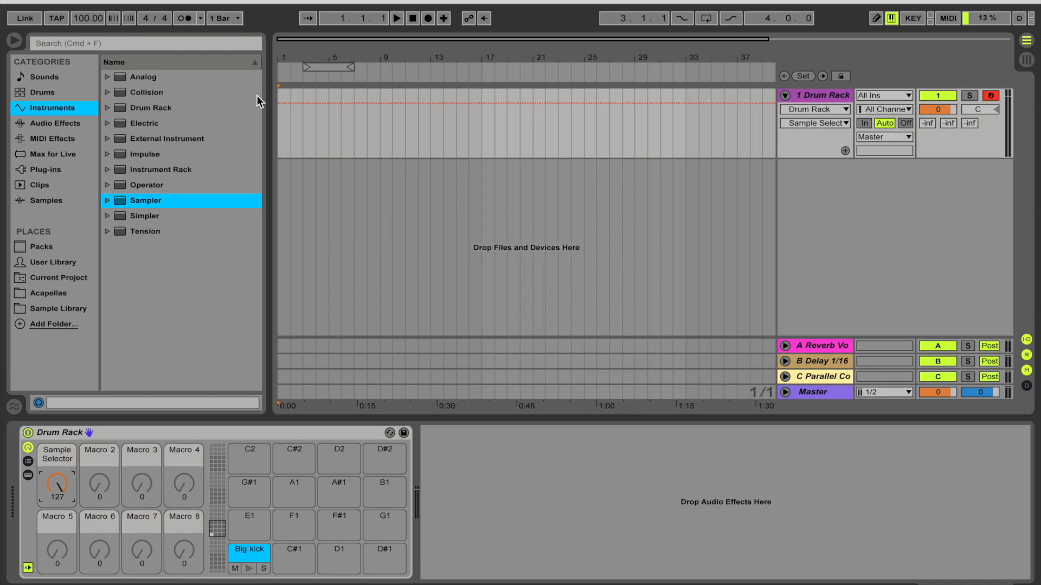
Insert a four-bar MIDI clip at the start of the Drum Rack track.
drag(279, 116, 324, 122)
key(super+shift+m)
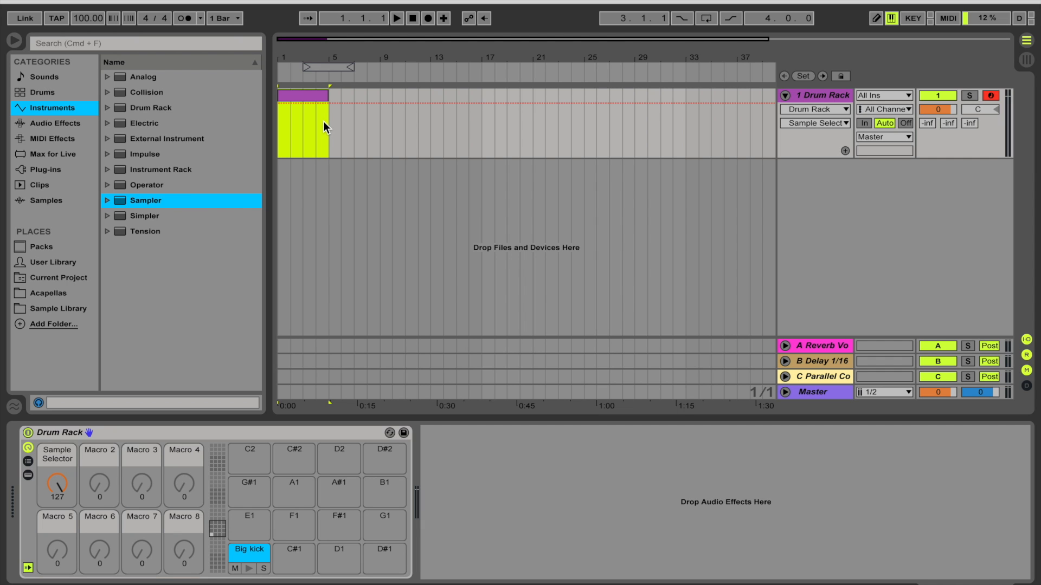
Open the clip in the MIDI editor, unfold the note lanes and zoom out to show the full keyboard.
double_click(306, 90)
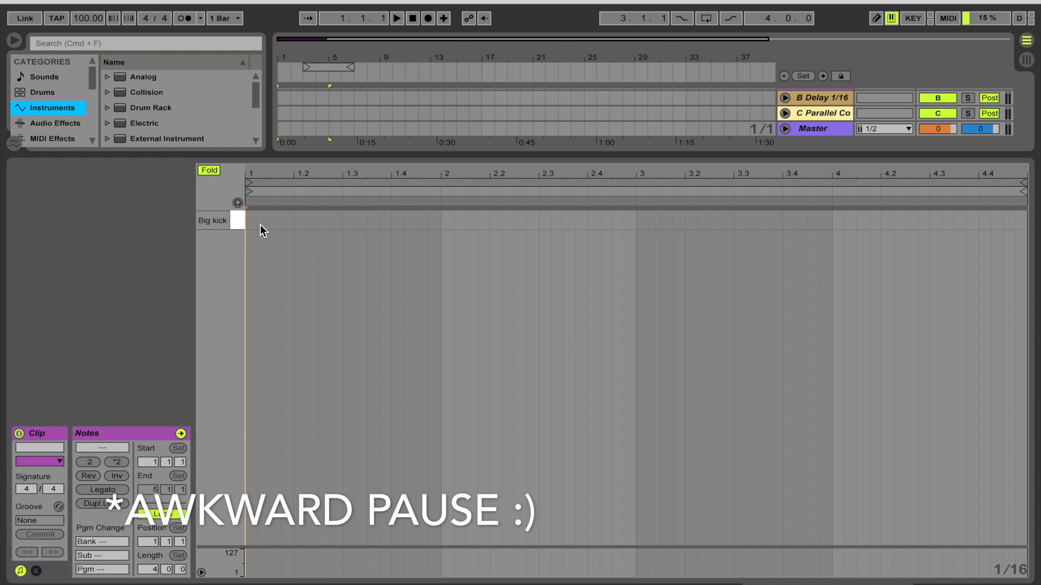
click(212, 171)
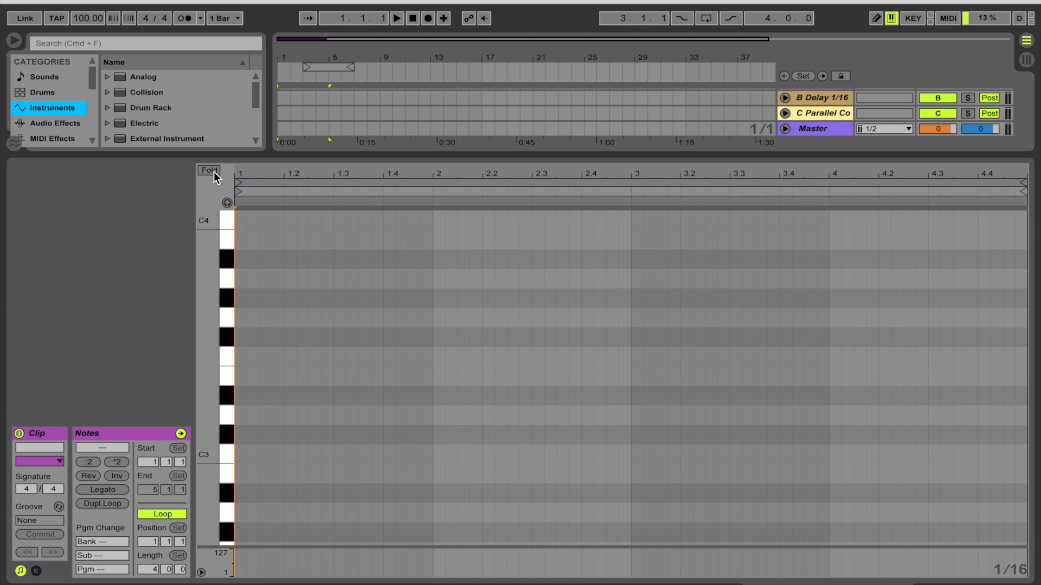
scroll(267, 288, down, 2)
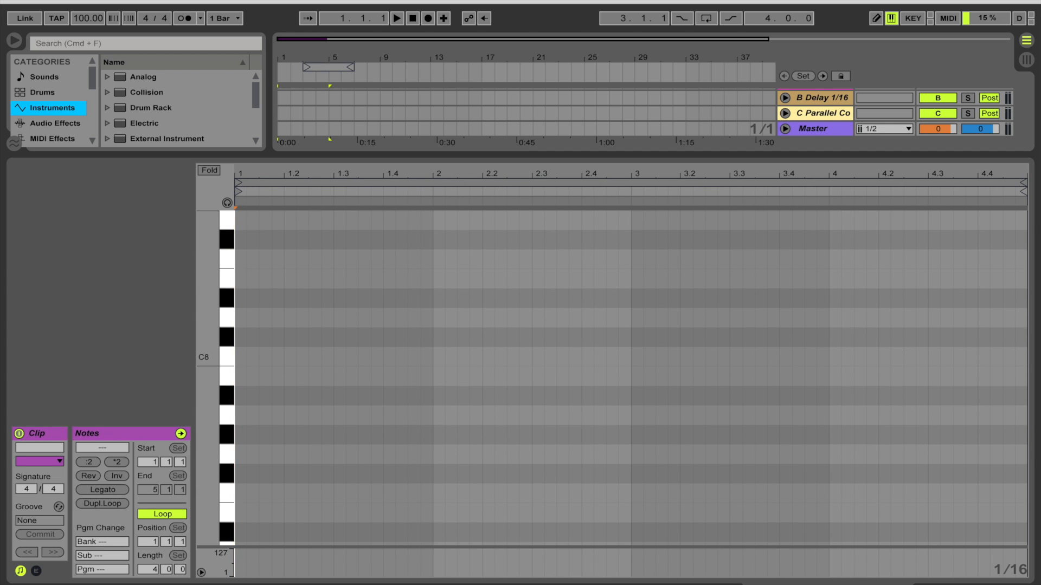
drag(207, 275, 158, 276)
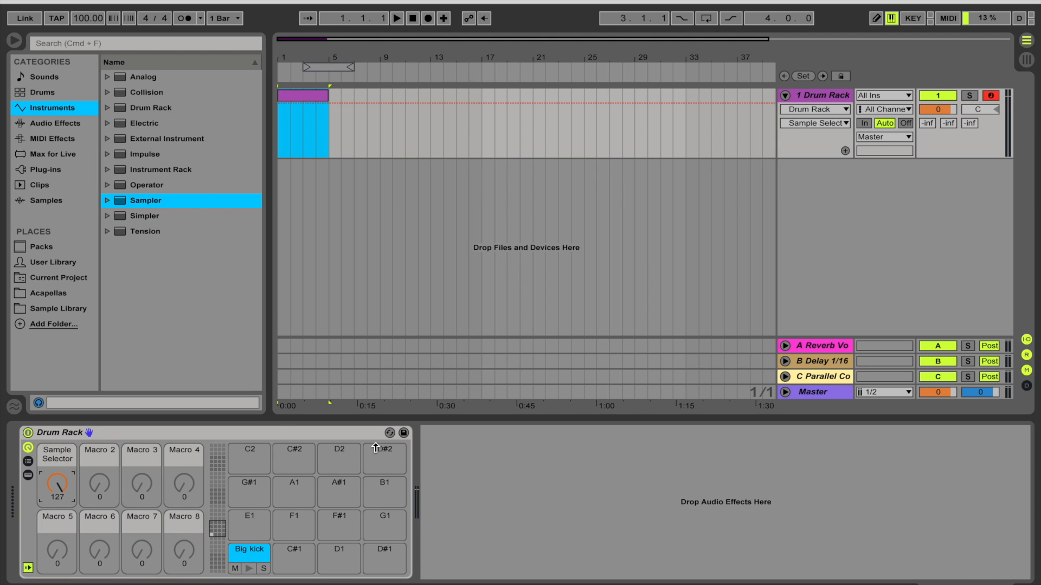
mouse_move(57, 484)
mouse_down()
mouse_move(57, 517)
mouse_move(57, 466)
mouse_move(53, 488)
mouse_up()
Pan the Drum Rack track to 3R.
click(943, 96)
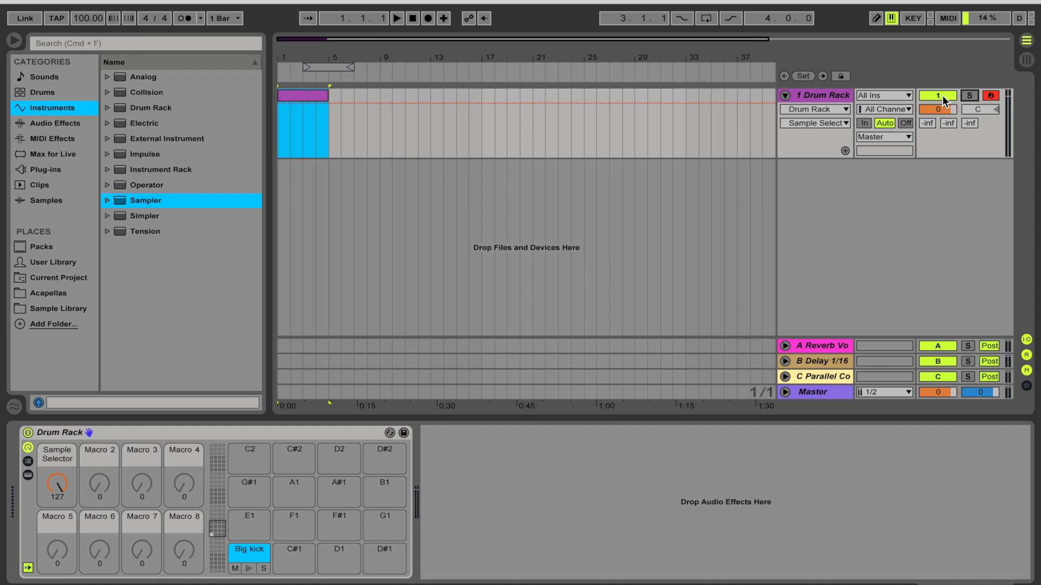
click(942, 96)
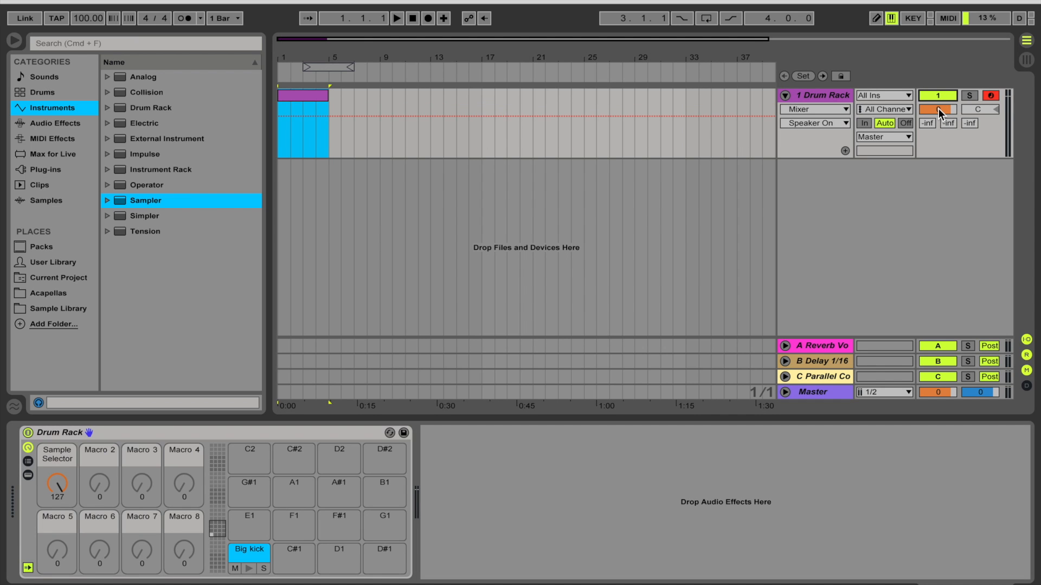
drag(974, 109, 966, 117)
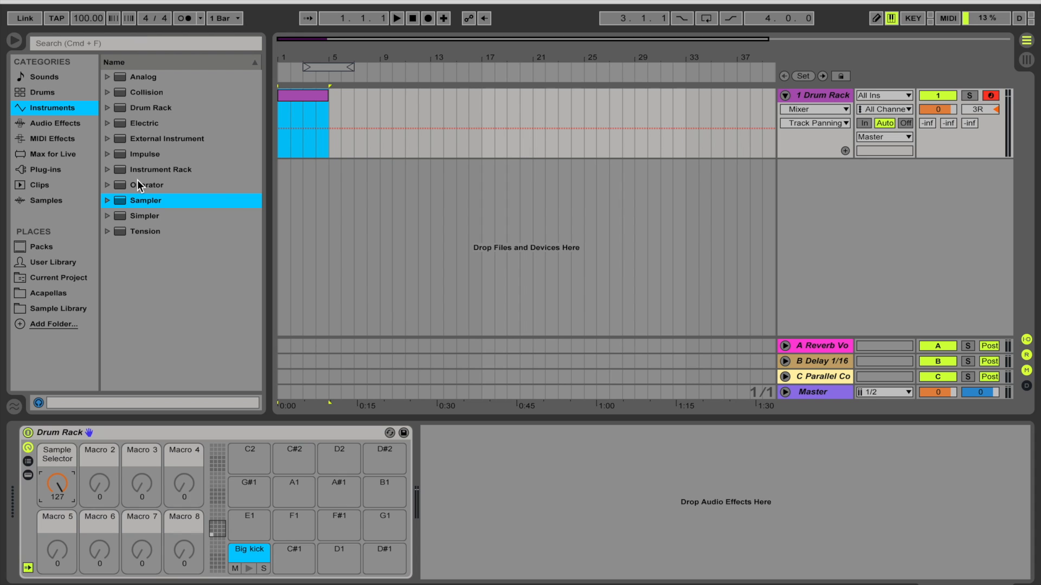
Replace the Drum Rack with Operator and insert a new MIDI clip over the first four bars.
double_click(137, 182)
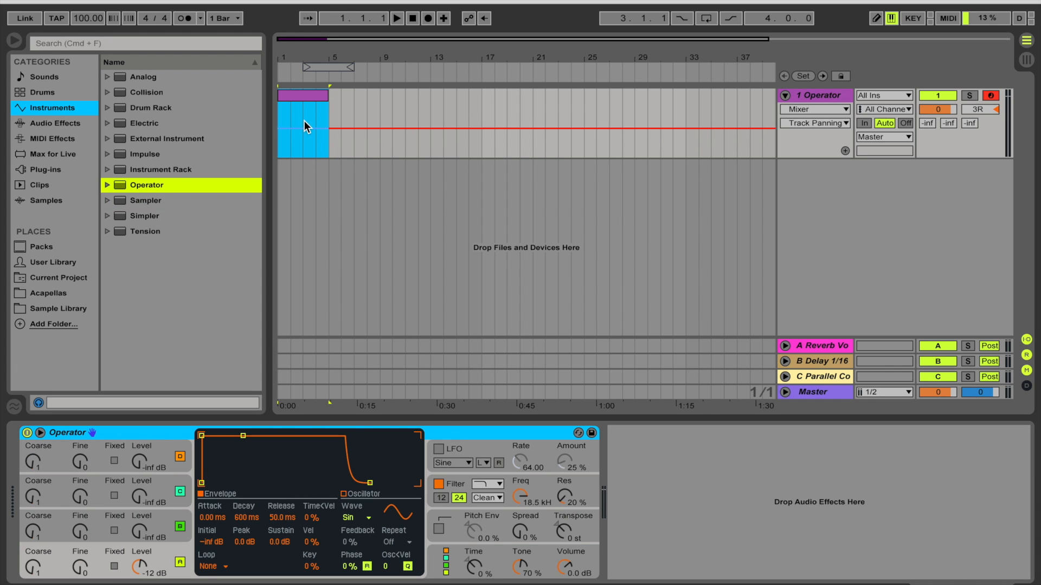
click(294, 93)
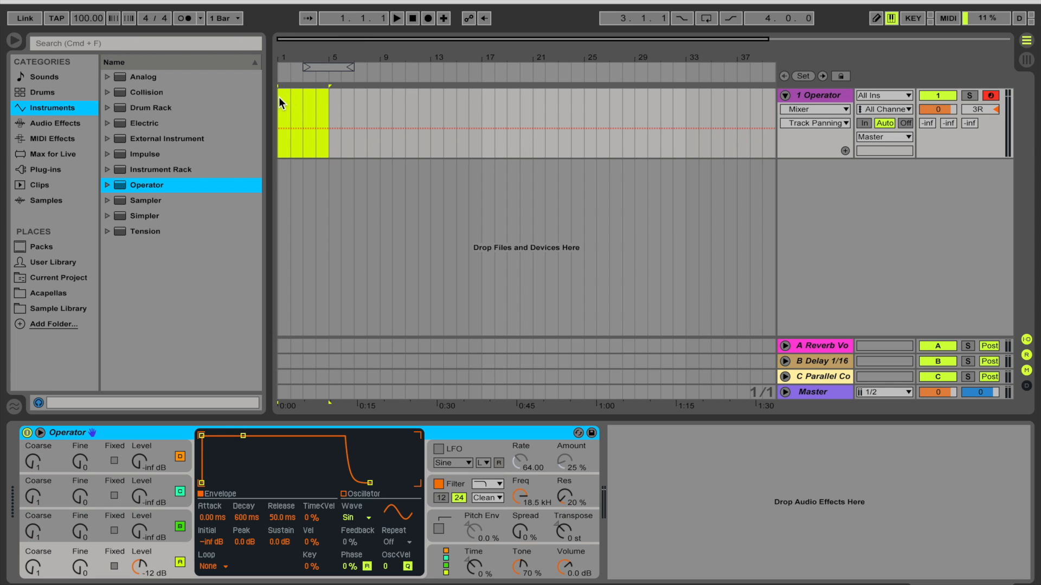
right_click(285, 101)
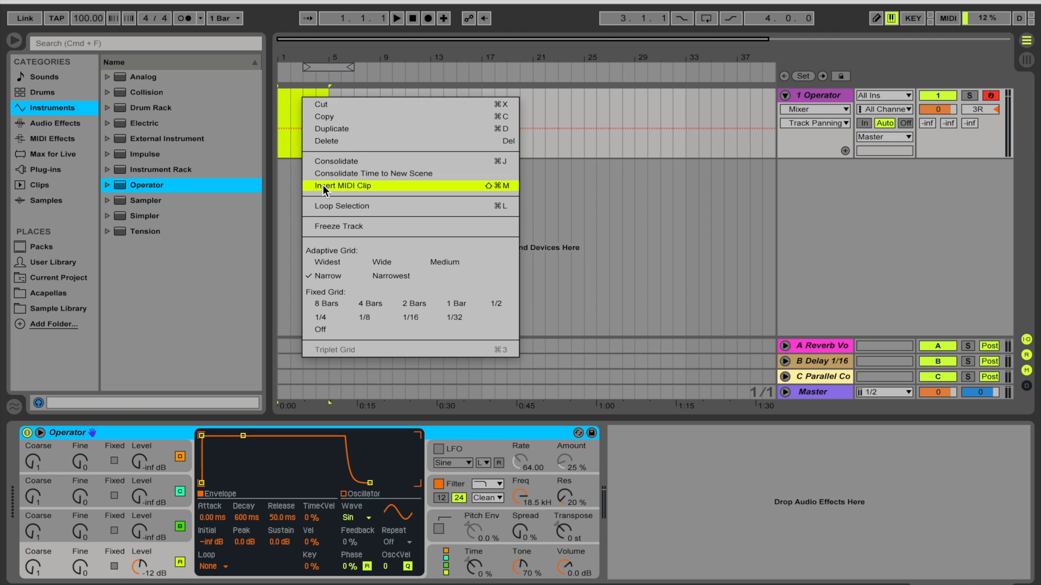
click(323, 185)
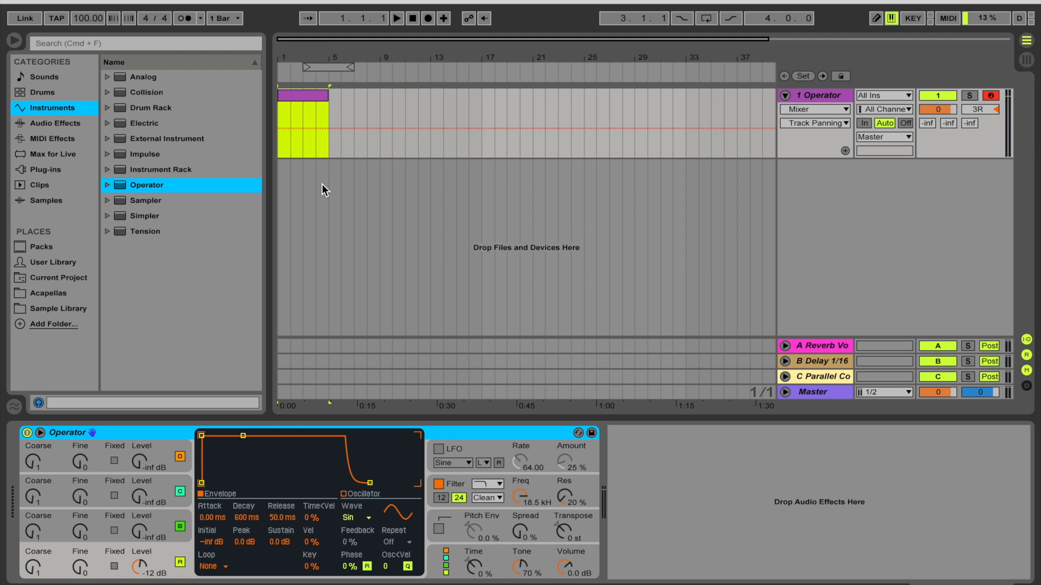
Open the clip and draw an ascending run of eight short notes from A1 up to A2.
double_click(312, 97)
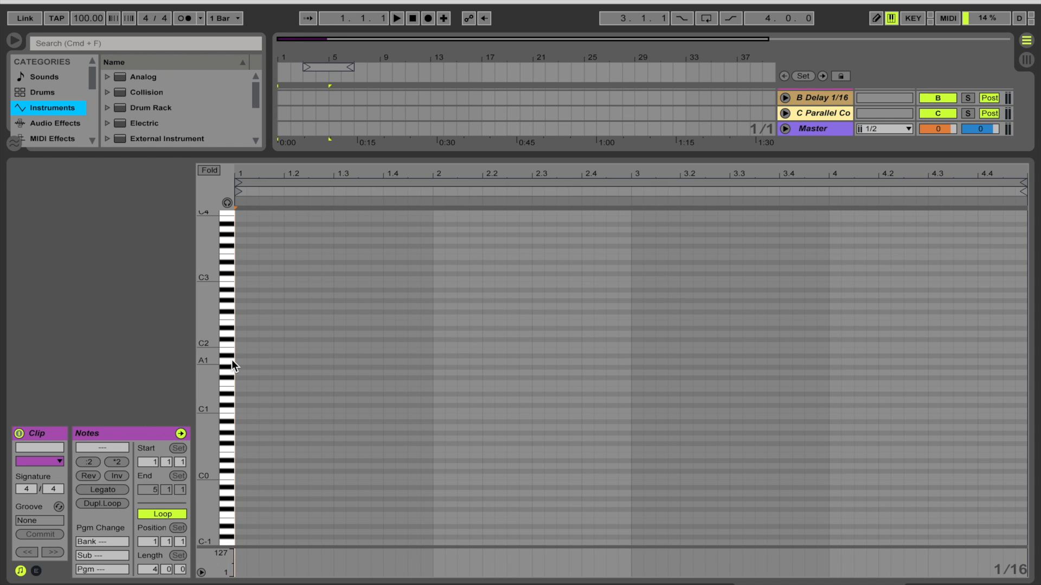
key(b)
drag(240, 361, 326, 296)
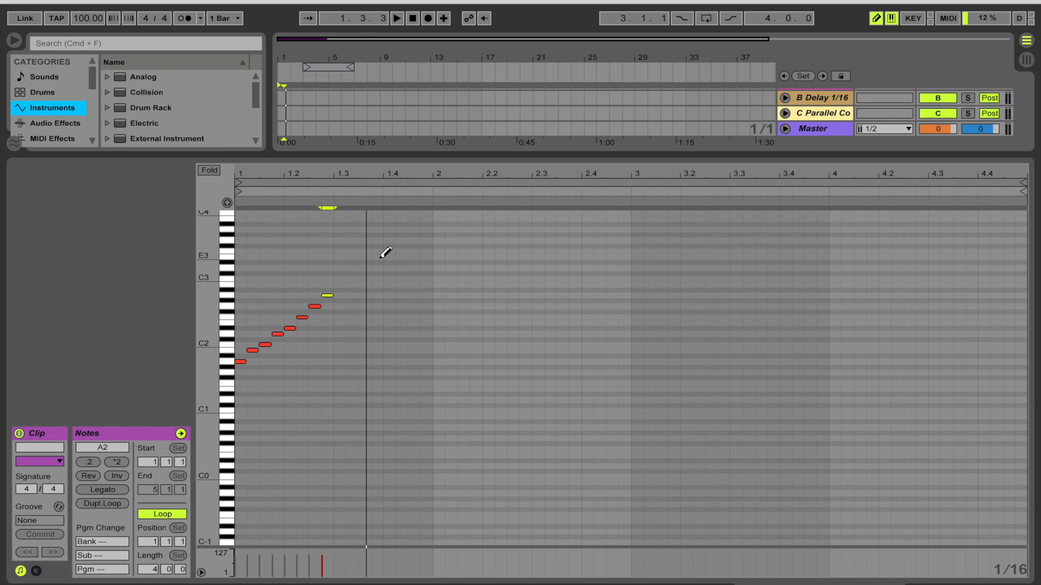
key(b)
Select all the notes, compress them to half their duration, and play back the clip.
click(331, 275)
drag(331, 274, 181, 393)
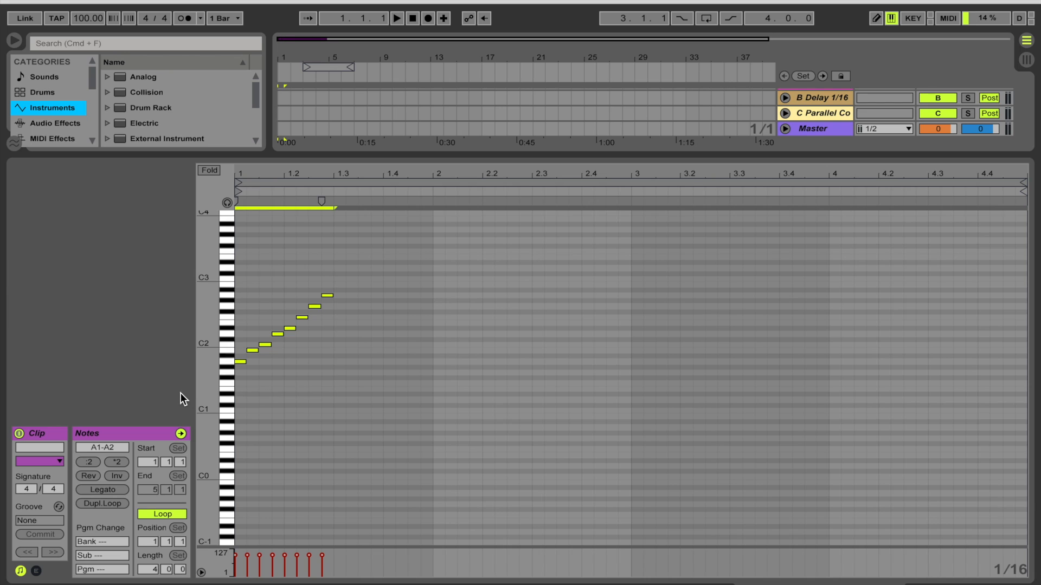
click(88, 463)
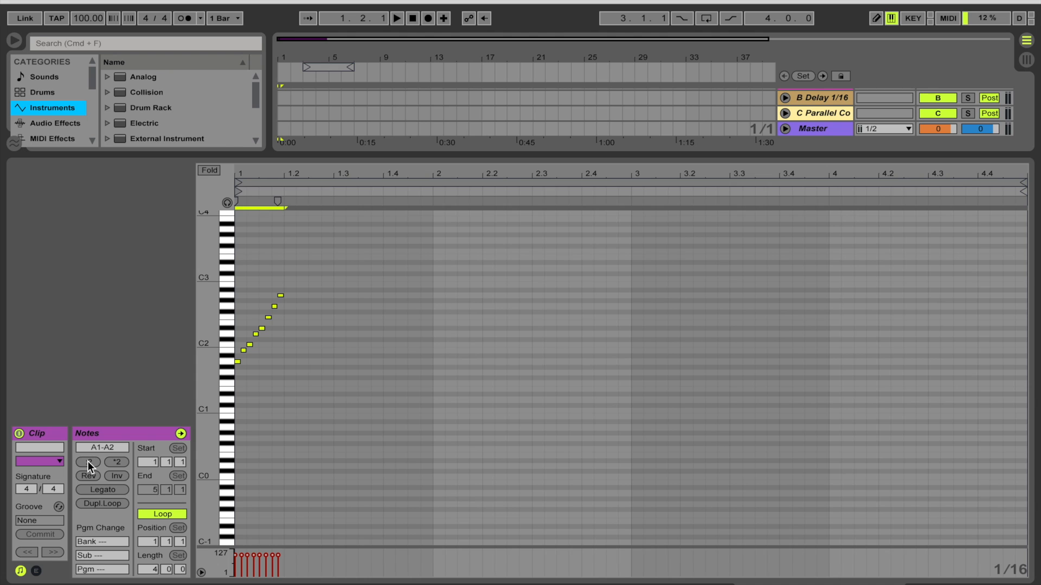
key(space)
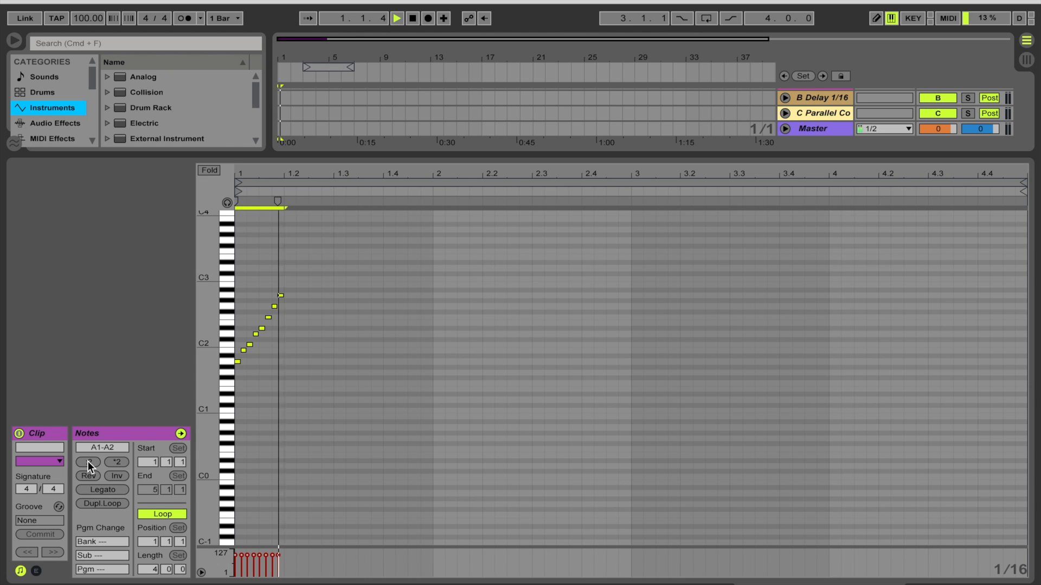
Double the selected notes' duration twice so the run spans the first bar, and play it back.
click(122, 466)
click(123, 465)
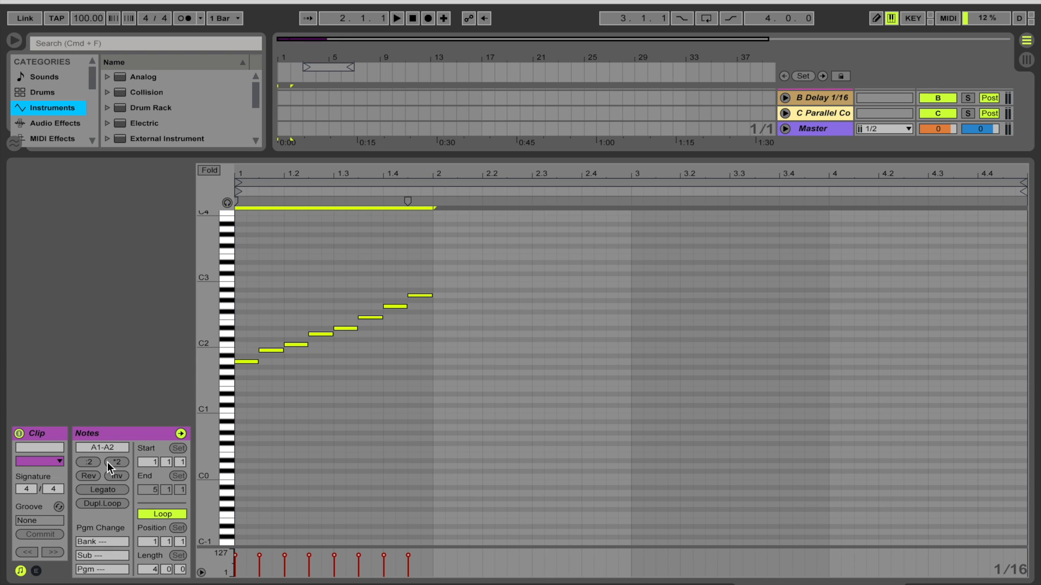
key(space)
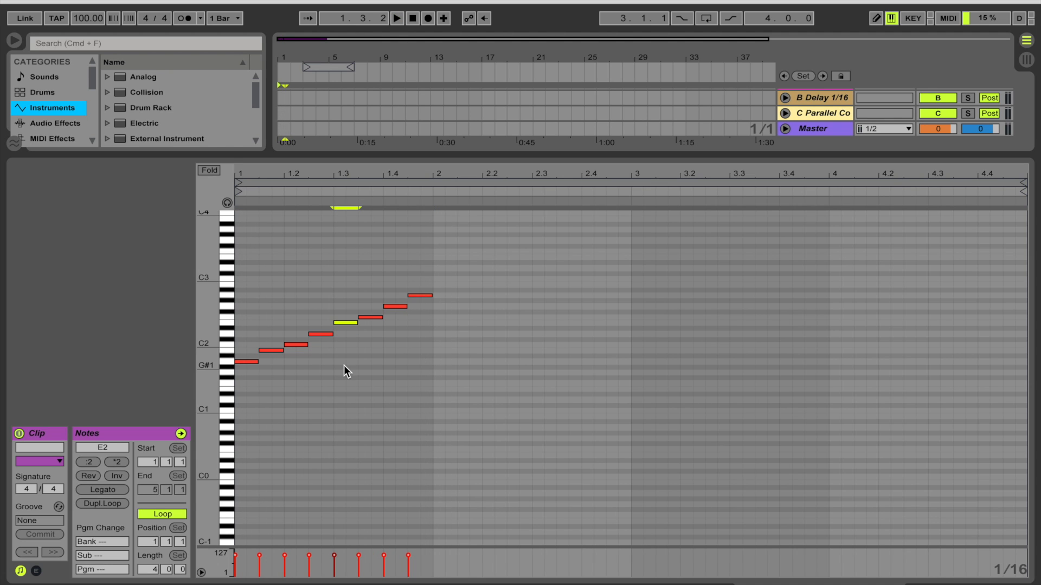
Reverse the order of all notes, audition the result, and reverse them back.
drag(419, 264, 157, 417)
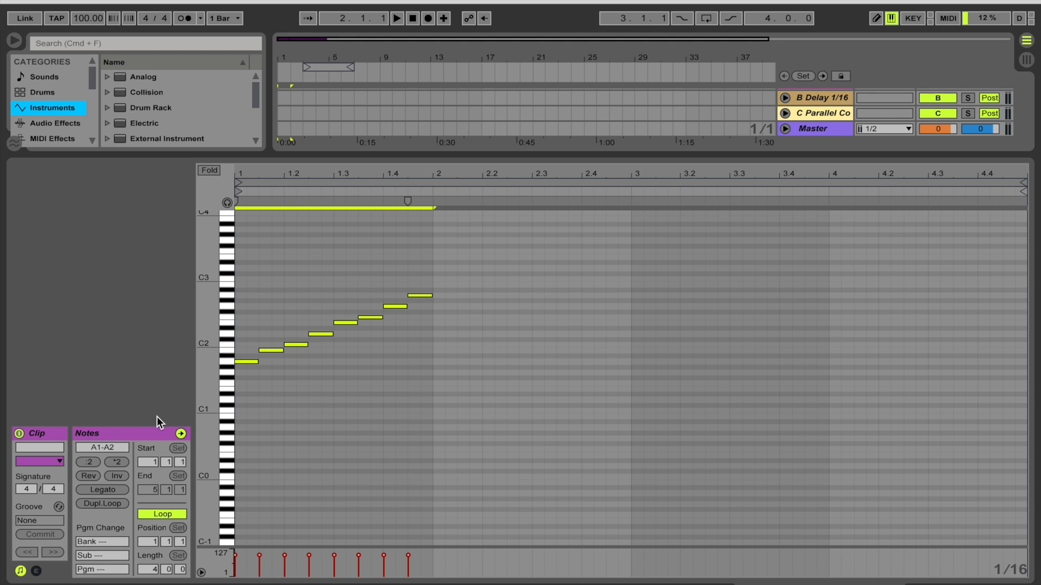
click(87, 476)
key(space)
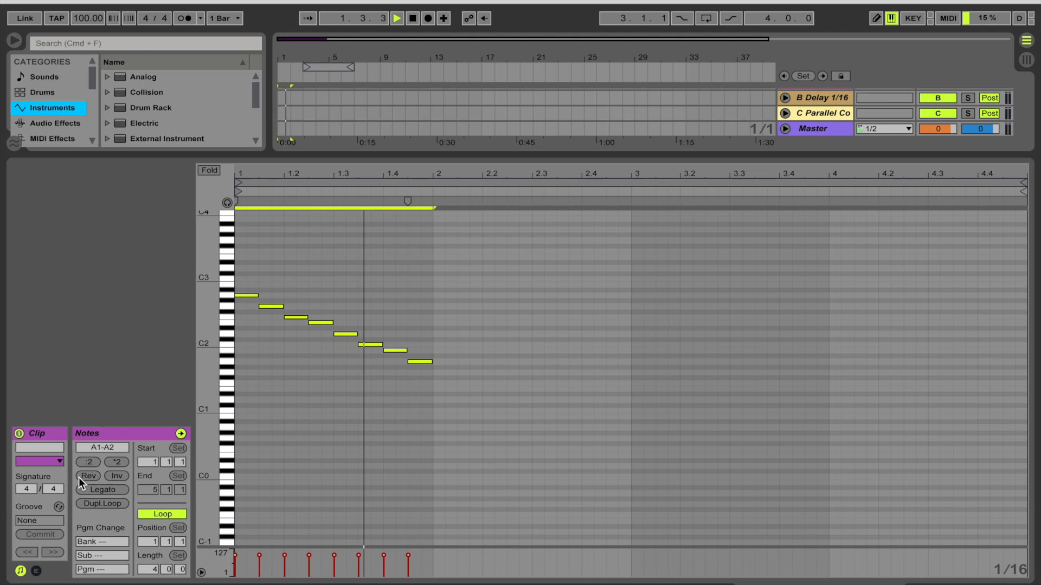
key(space)
click(79, 478)
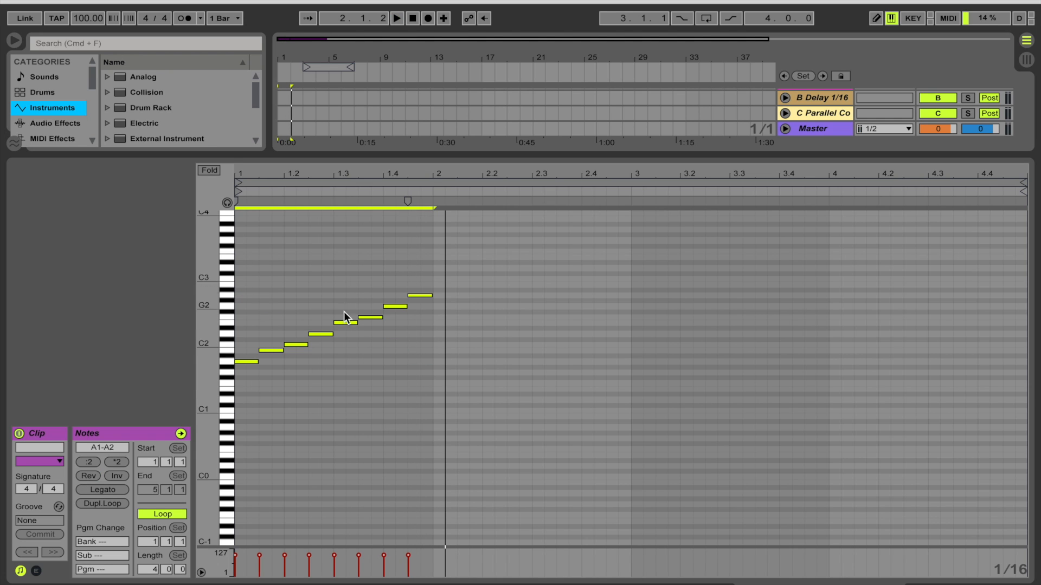
Invert the notes' pitches, audition the result, and invert them back.
click(122, 474)
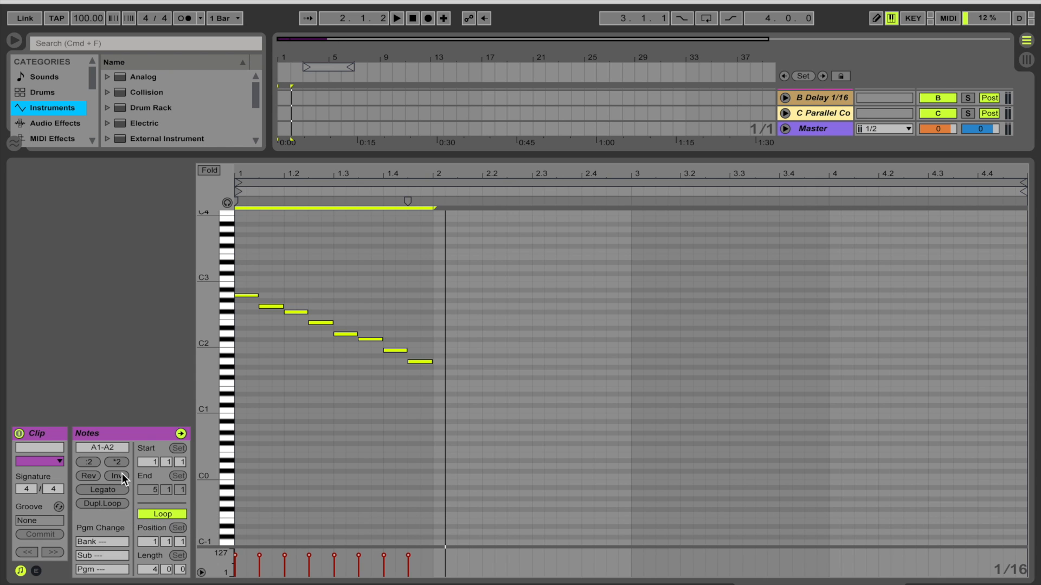
key(space)
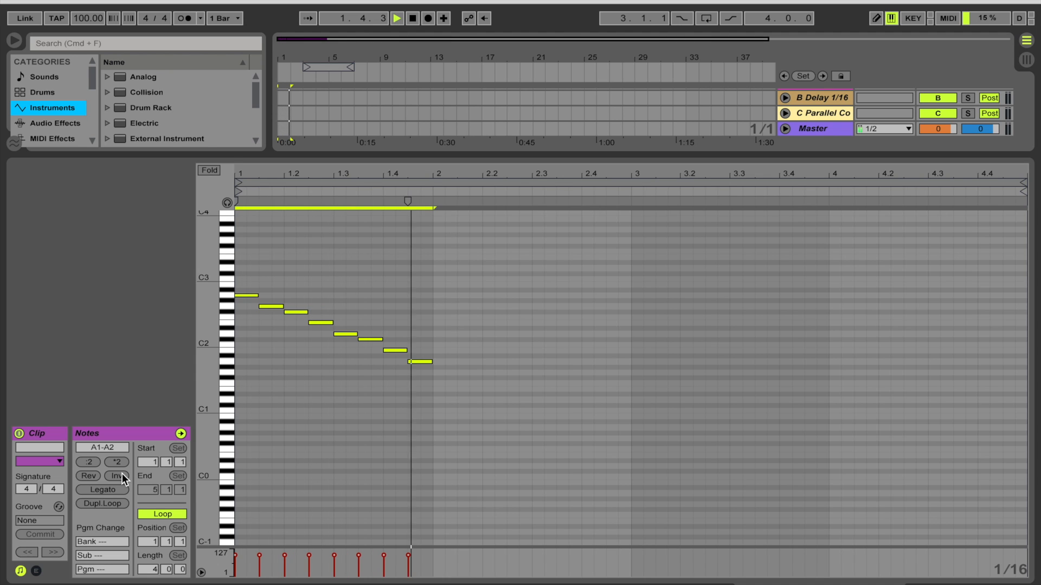
click(111, 472)
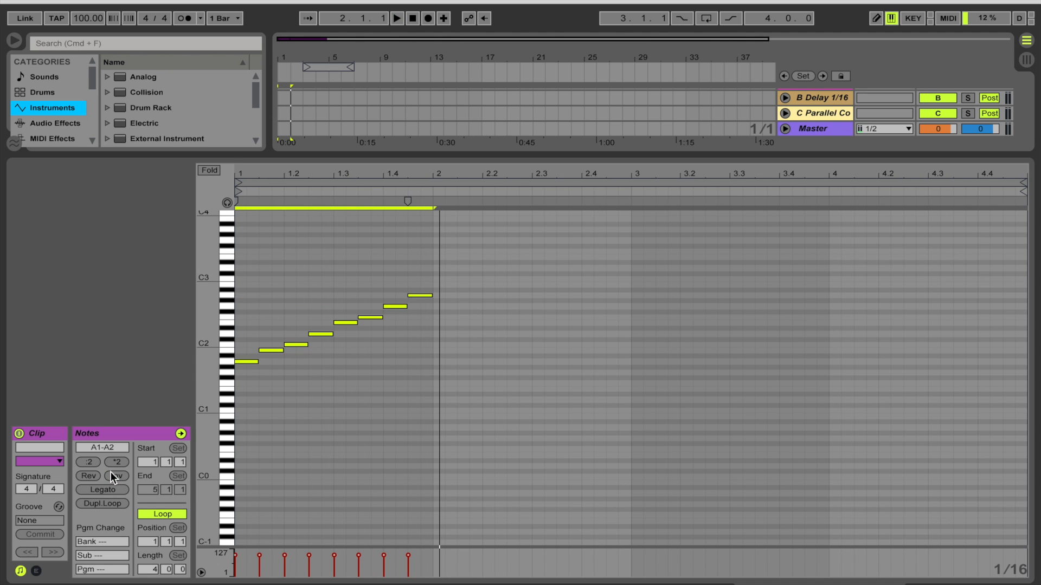
Move notes to new pitches to turn the run into a varied melody, and play it back.
click(270, 351)
drag(270, 349, 288, 346)
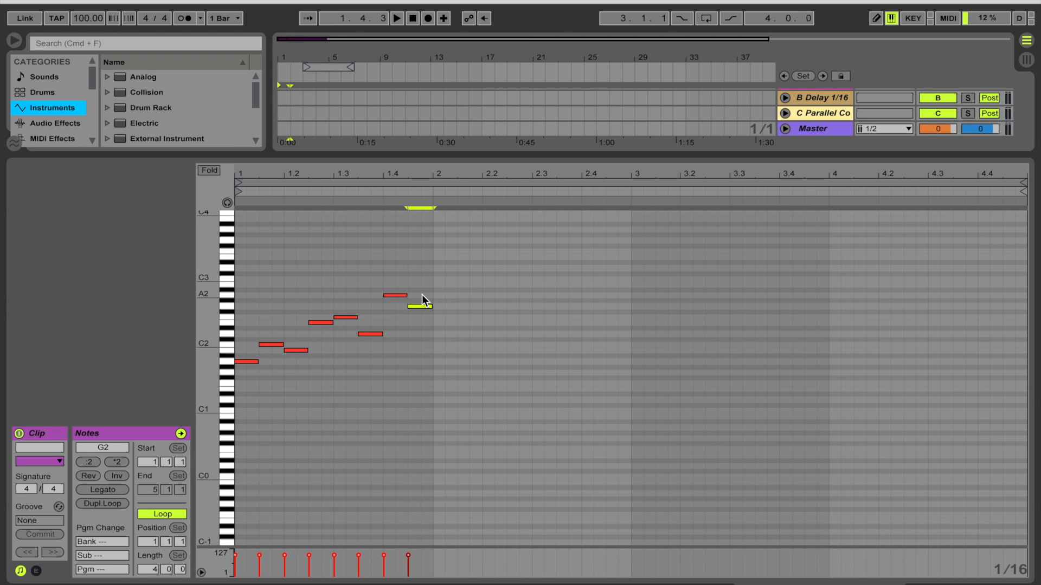
key(space)
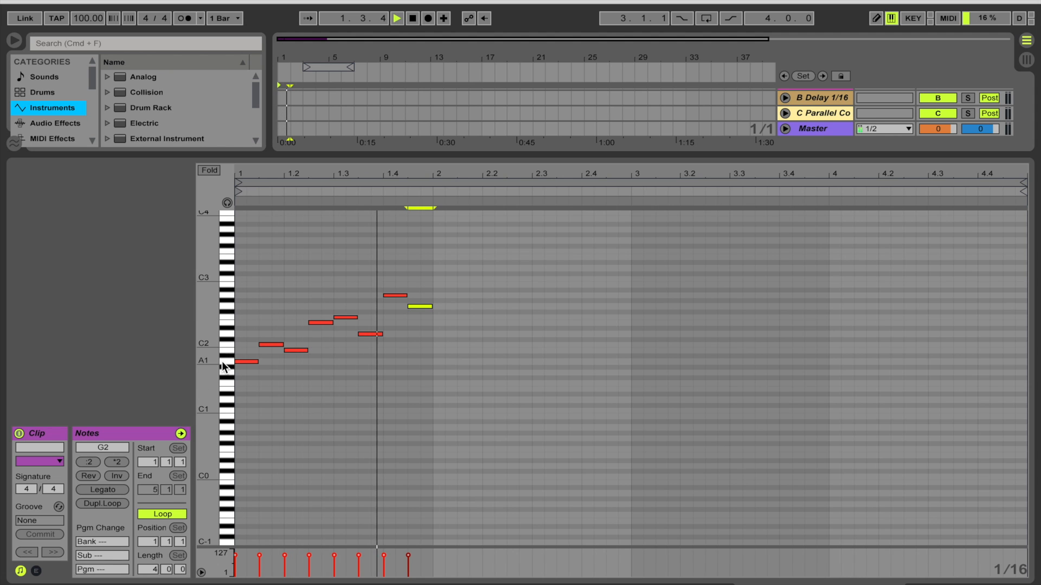
key(space)
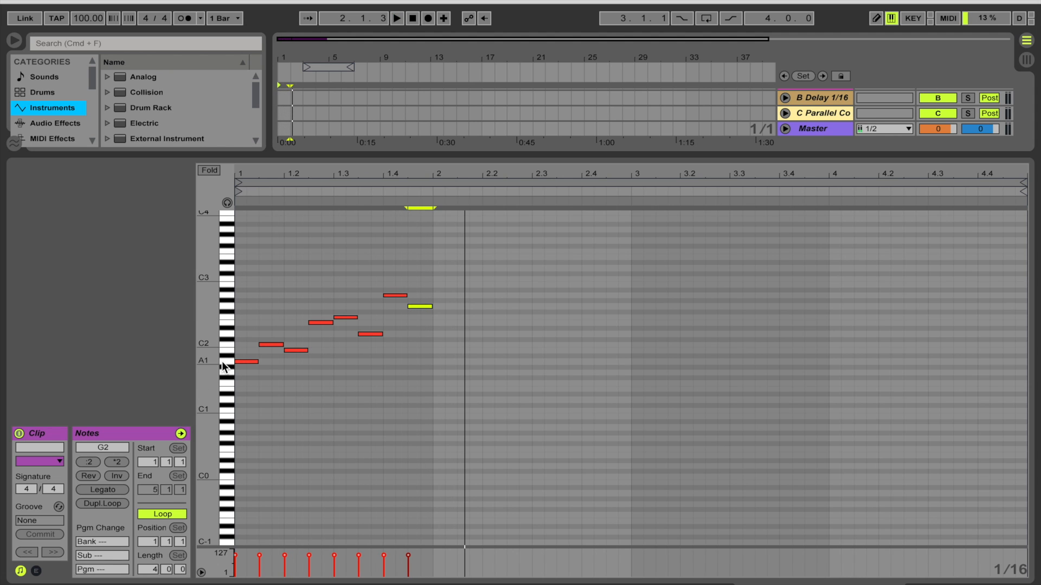
Select all notes, reverse their order, audition the result, and reverse them back.
drag(432, 268, 60, 509)
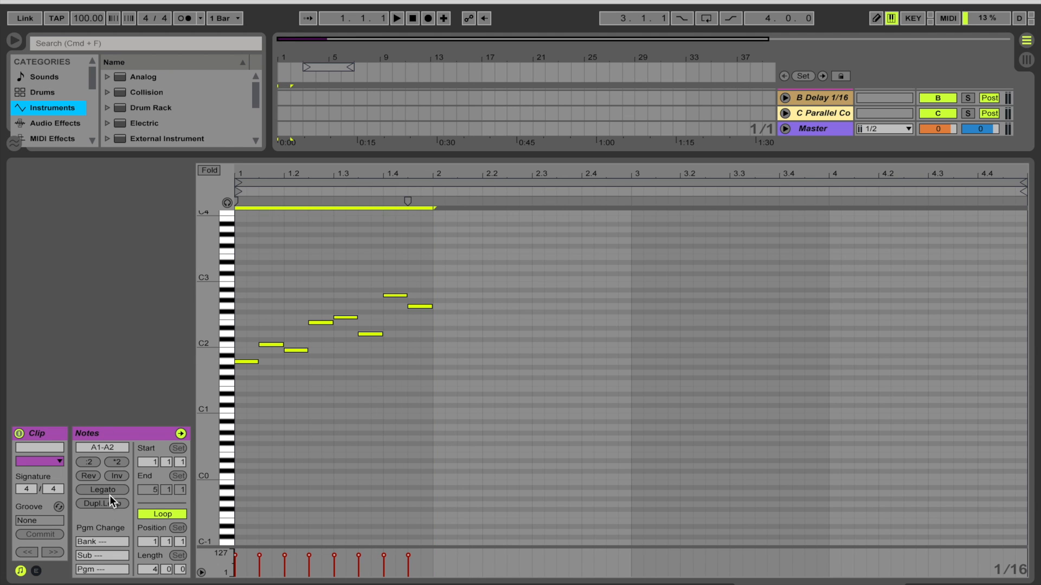
click(93, 476)
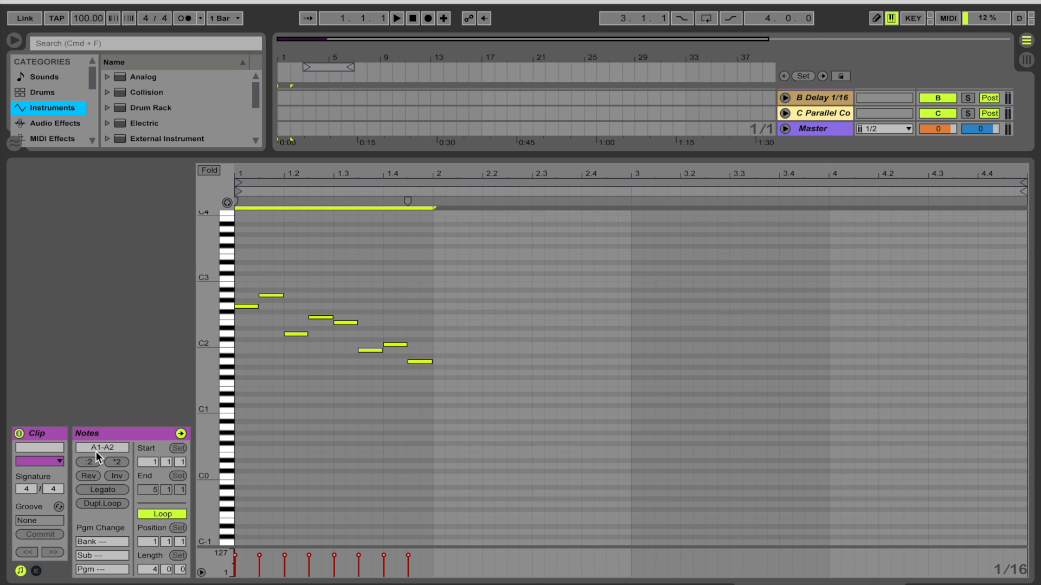
key(space)
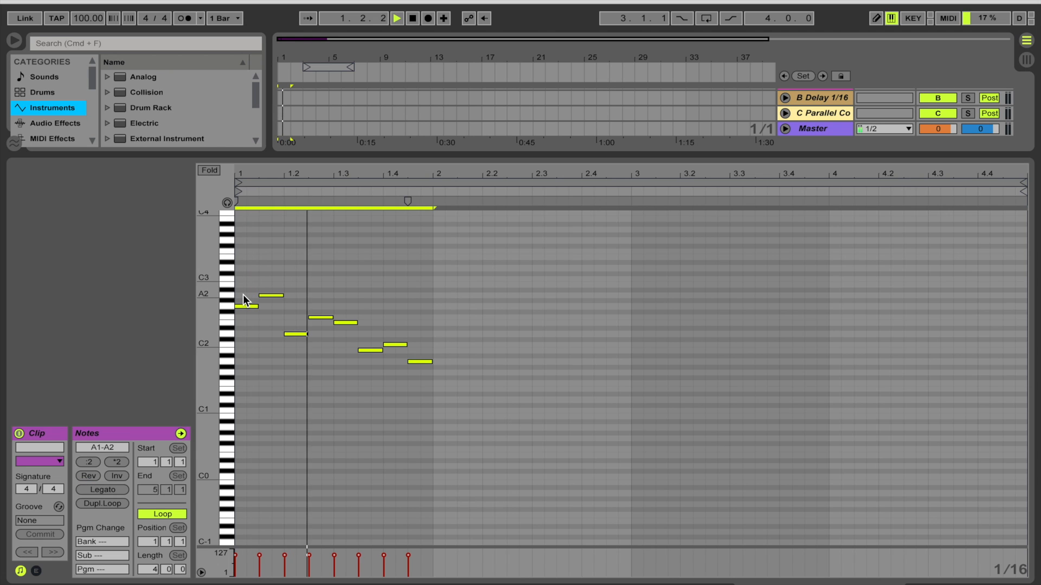
key(space)
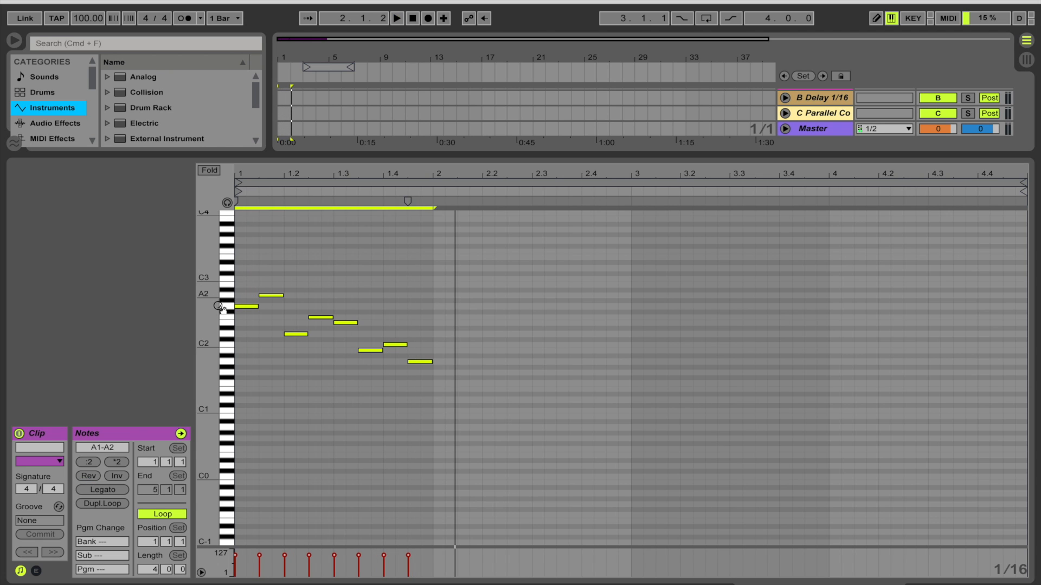
click(93, 477)
Invert the selected notes' pitches, audition the result, and invert them back to the original melody.
click(115, 471)
key(space)
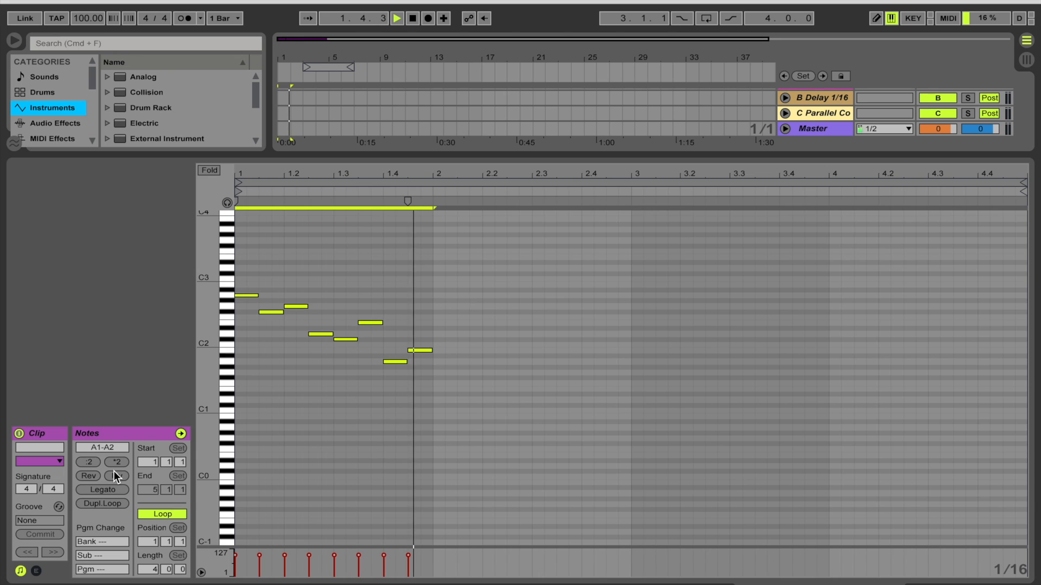
key(space)
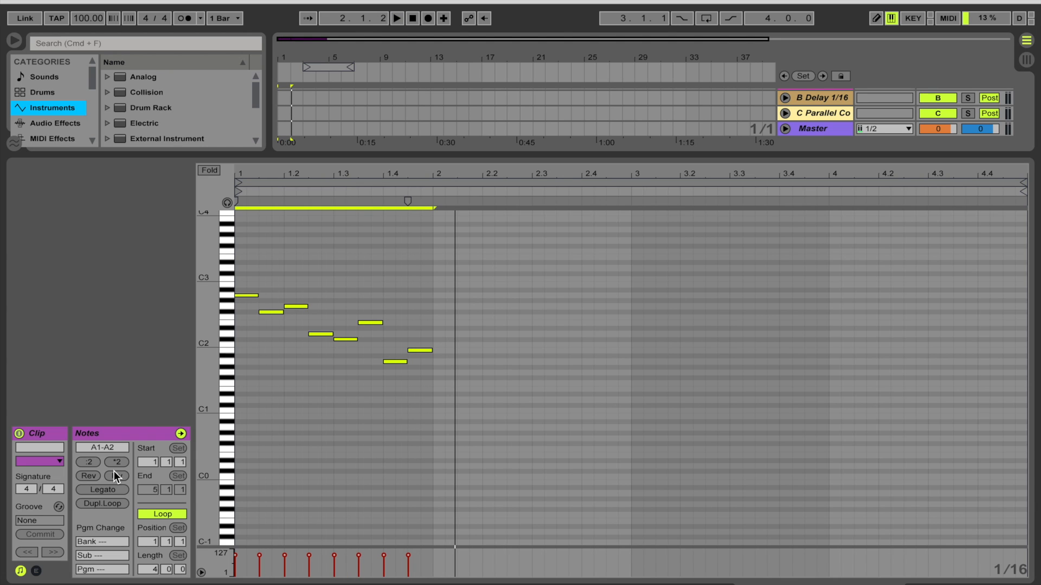
click(123, 472)
click(122, 473)
click(123, 473)
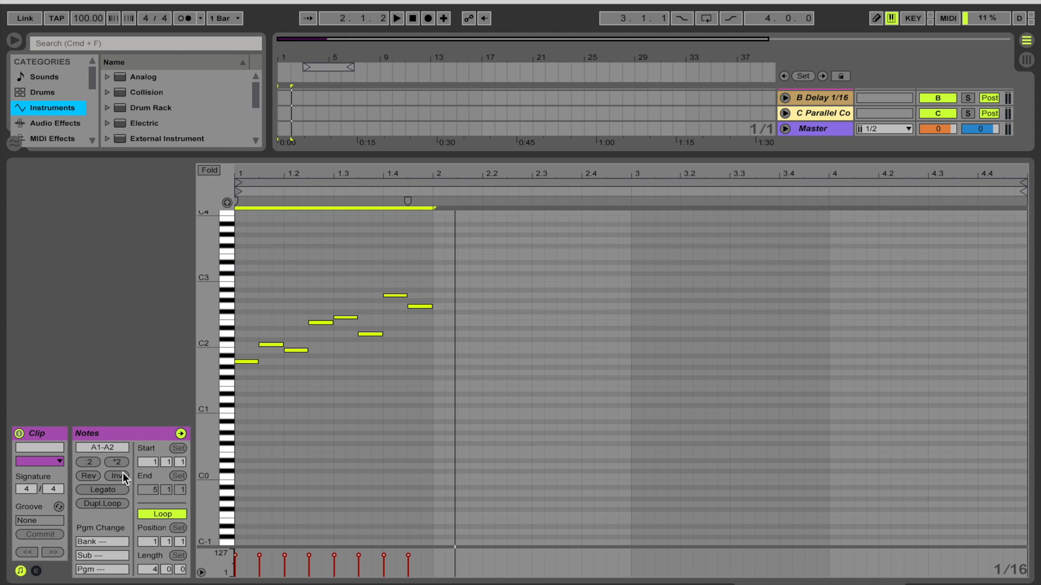
Draw five short notes in the second bar to continue the melody.
key(space)
mouse_move(287, 174)
mouse_down()
mouse_move(260, 182)
mouse_move(288, 174)
mouse_up()
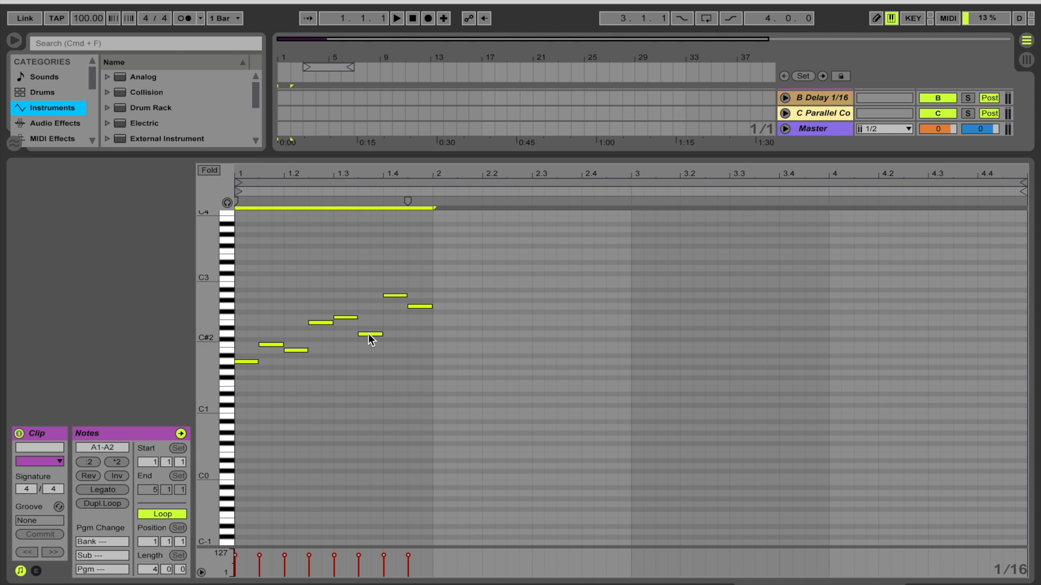
click(485, 307)
key(b)
click(486, 308)
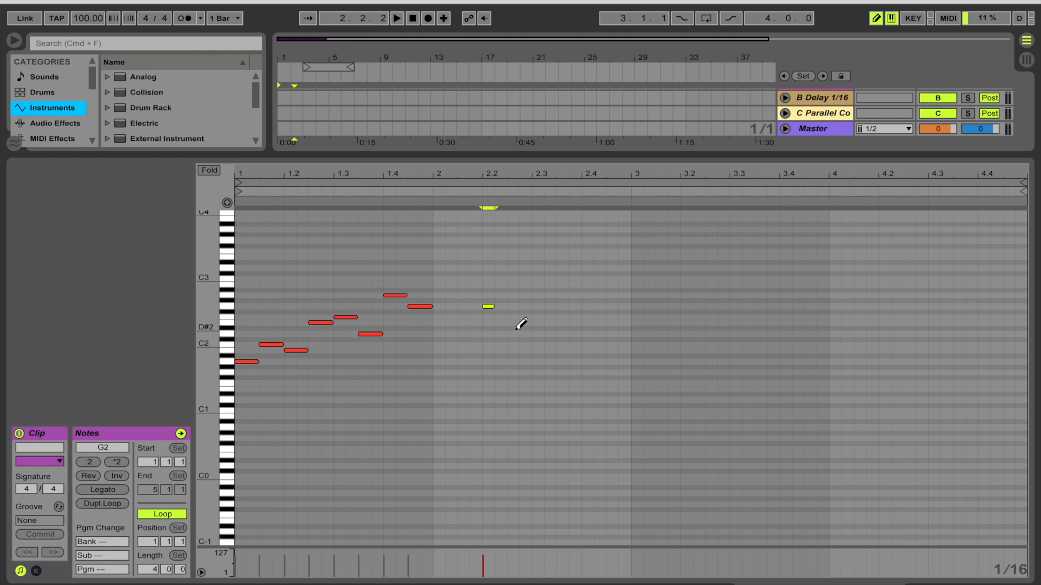
click(513, 322)
click(562, 284)
click(575, 279)
click(612, 323)
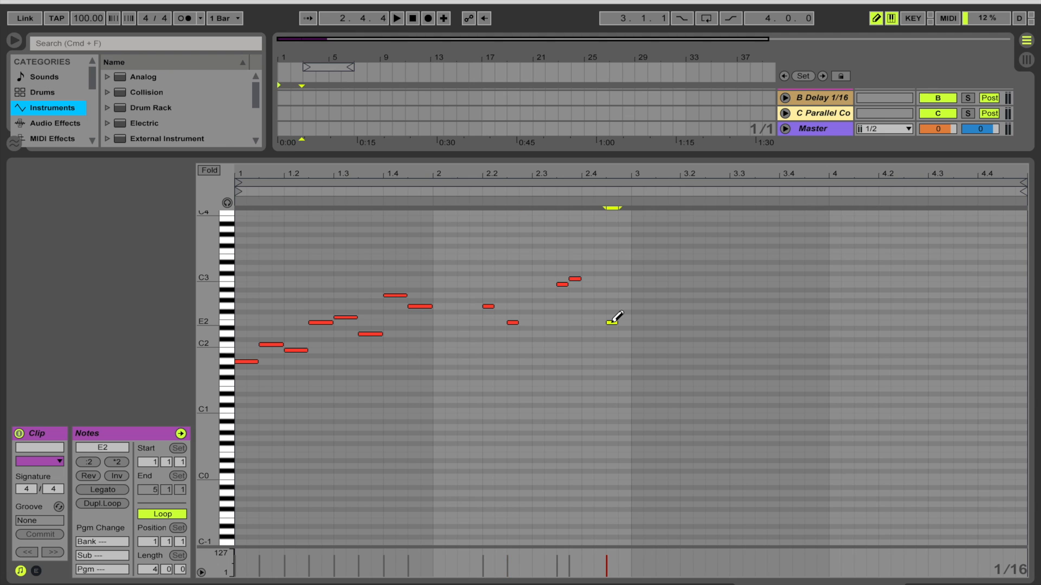
key(b)
Select all notes, apply Legato, audition the result, and undo the Legato.
drag(634, 255, 224, 385)
click(96, 491)
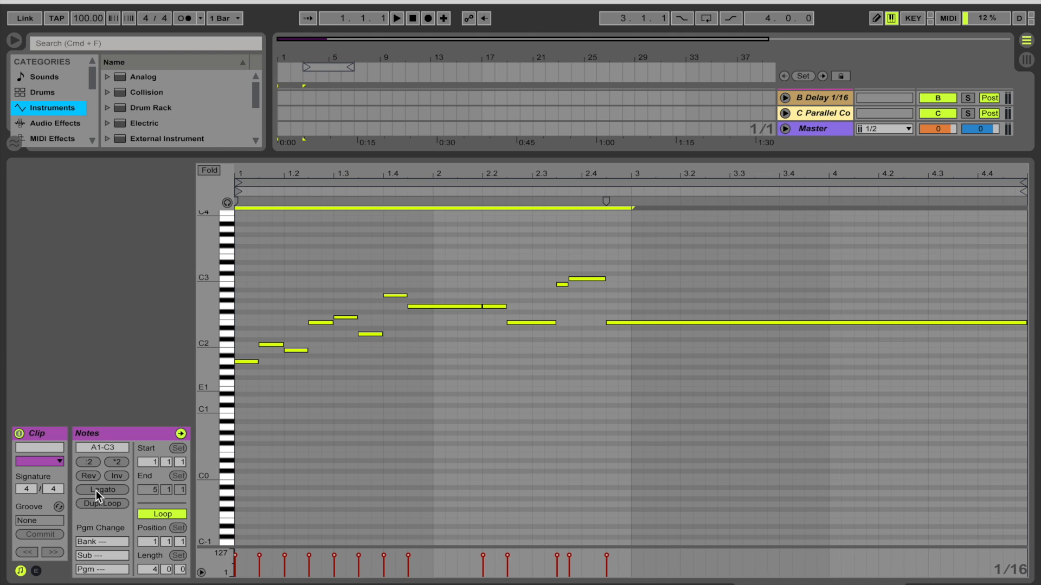
key(space)
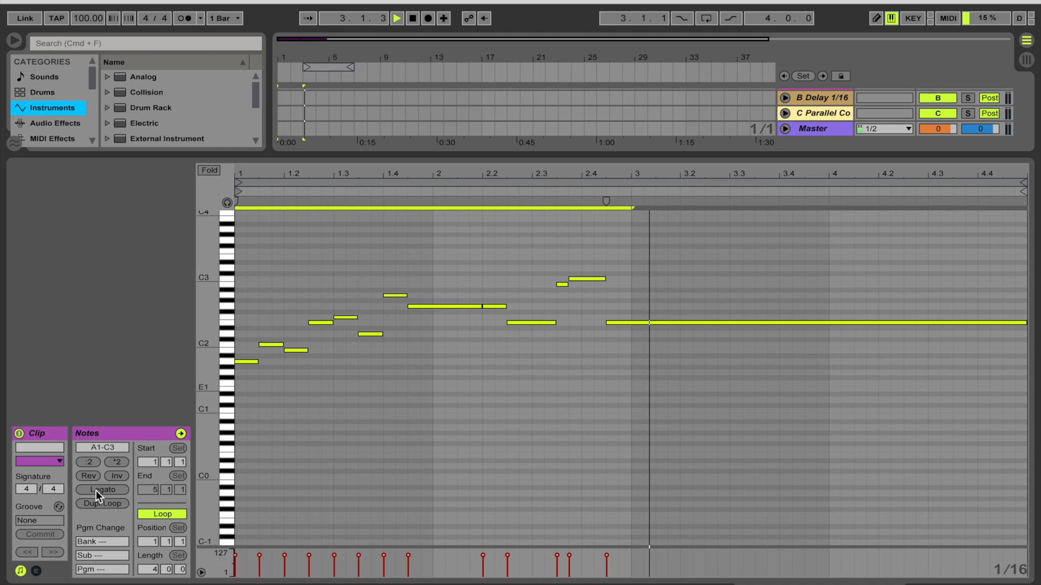
key(super+z)
key(space)
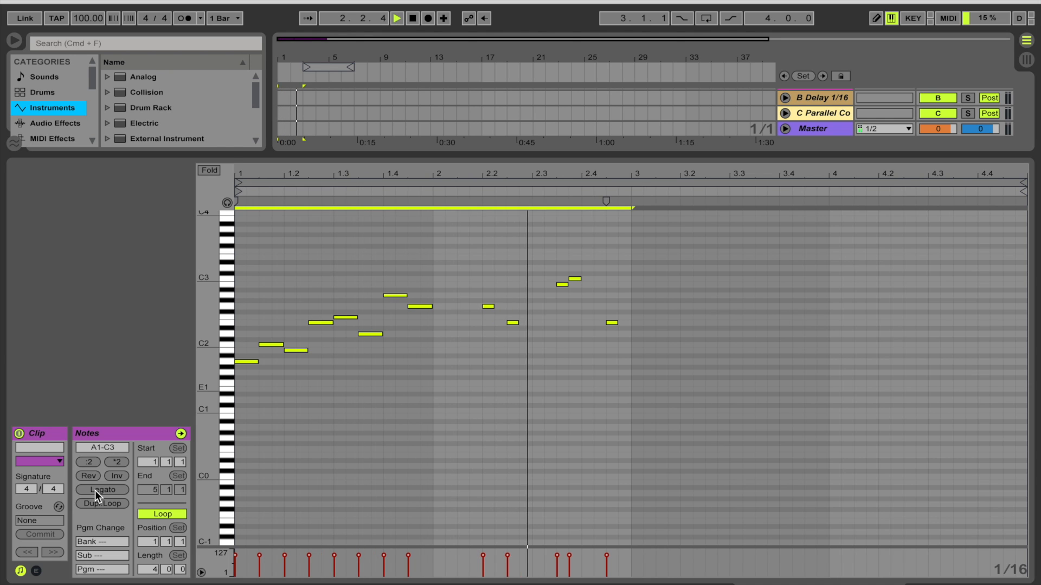
key(space)
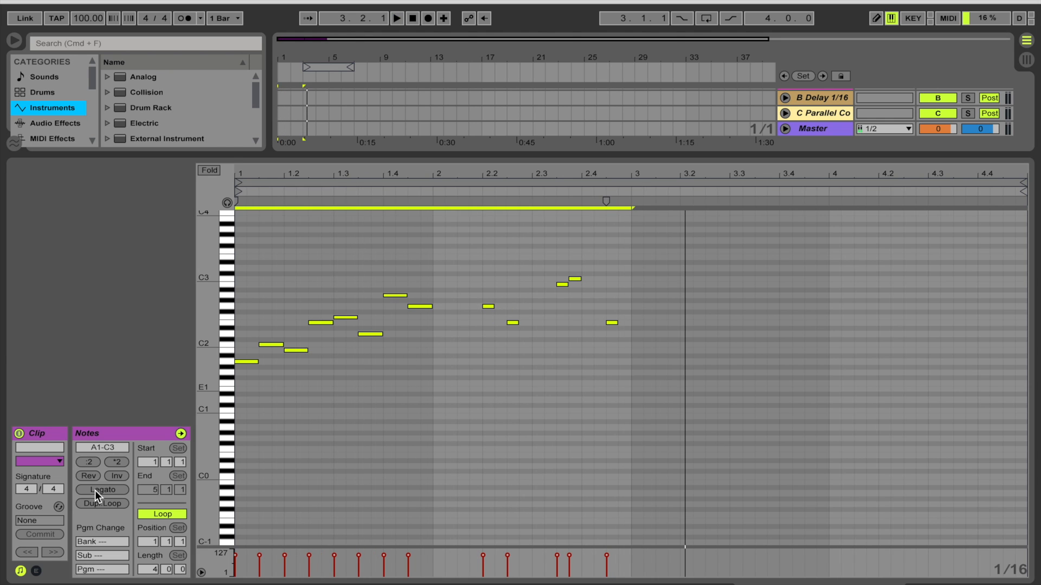
Apply Legato to the selected notes and duplicate the loop to double the clip's length.
click(95, 490)
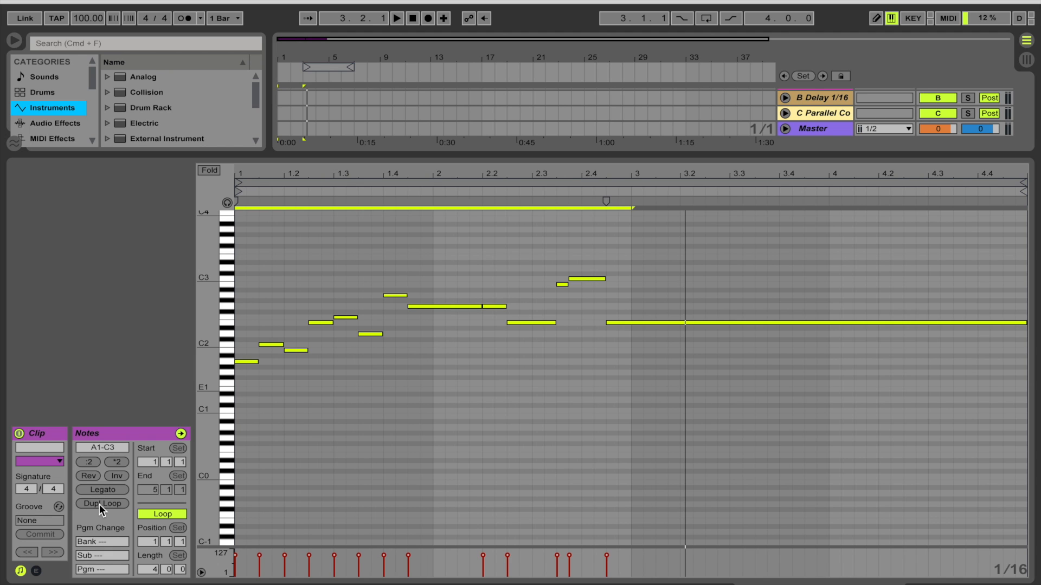
click(99, 504)
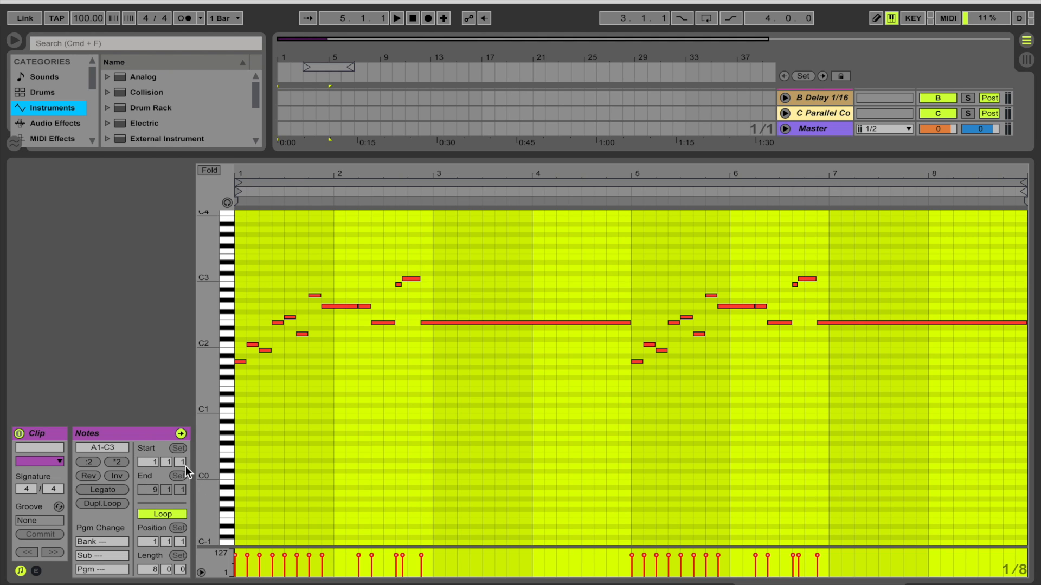
Open the clip's envelope view and browse the MIDI controller envelope choices.
click(35, 571)
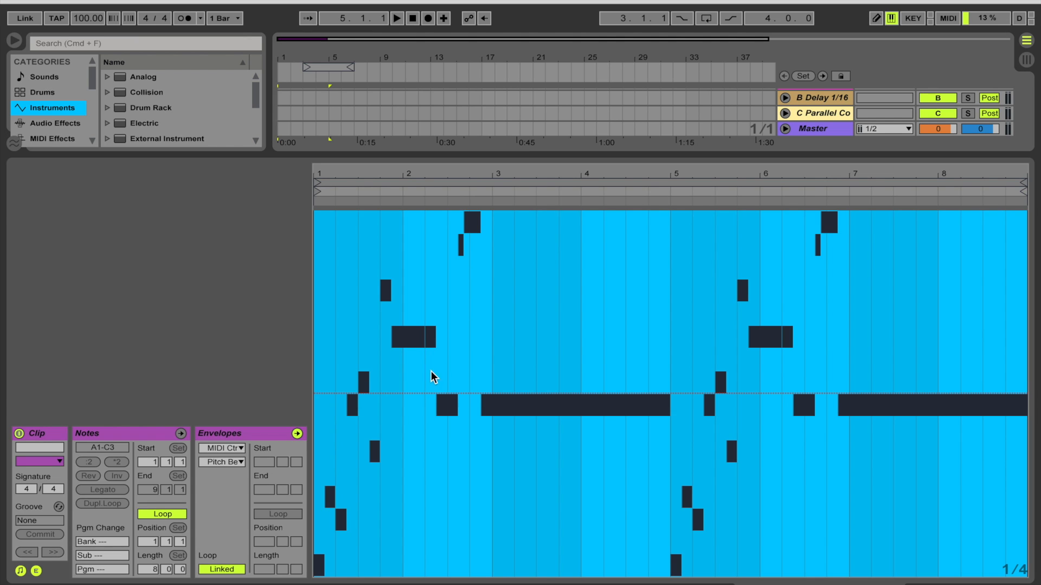
click(222, 448)
click(221, 460)
click(219, 463)
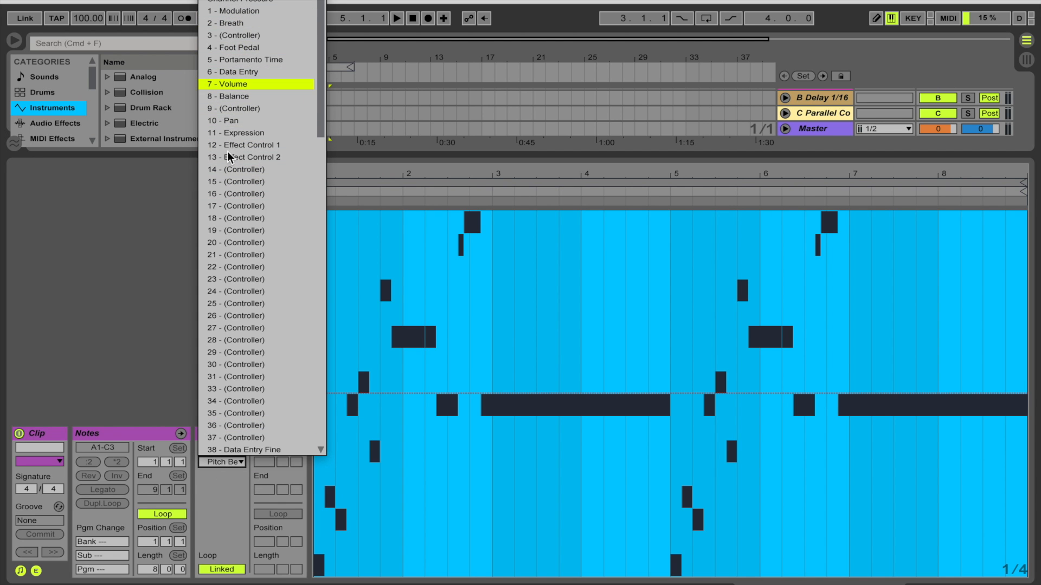
click(228, 472)
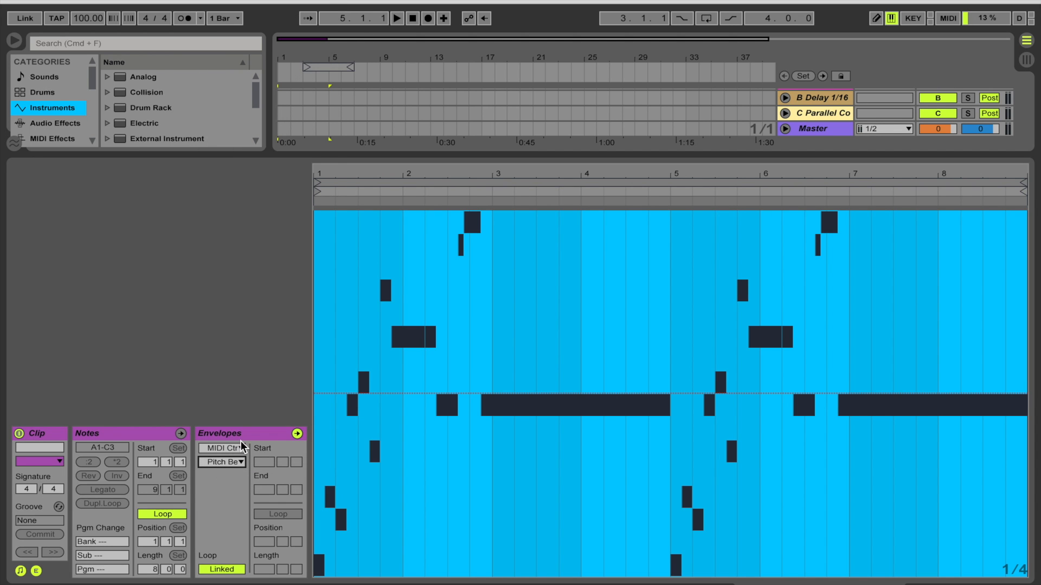